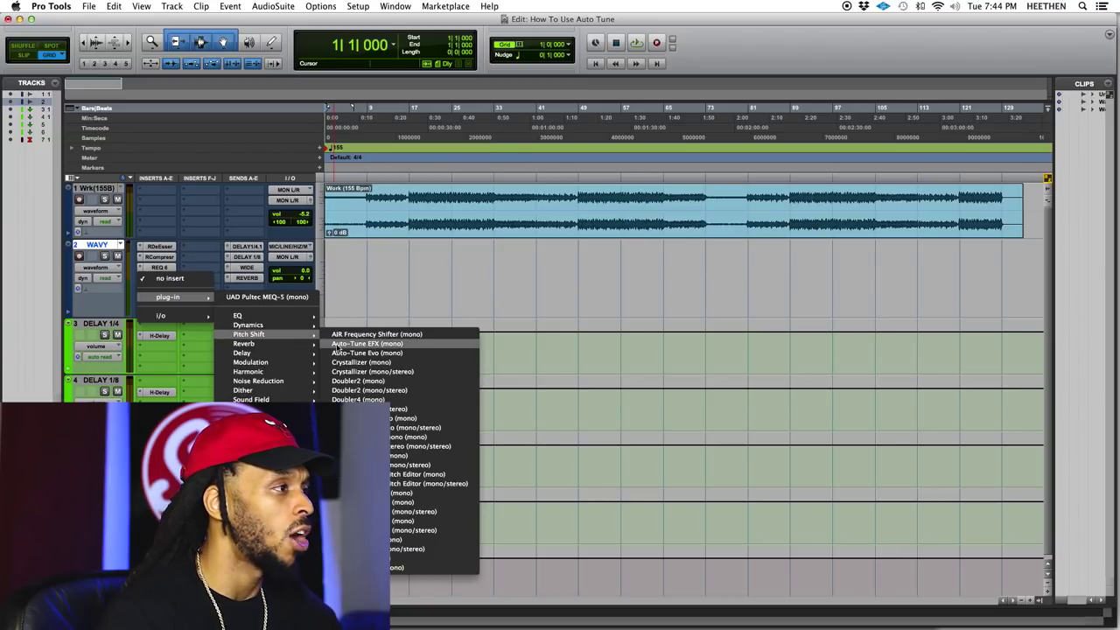
Step: Insert Auto-Tune EFX (mono) on the WAVY vocal track and move its window slightly higher
left_click(347, 345)
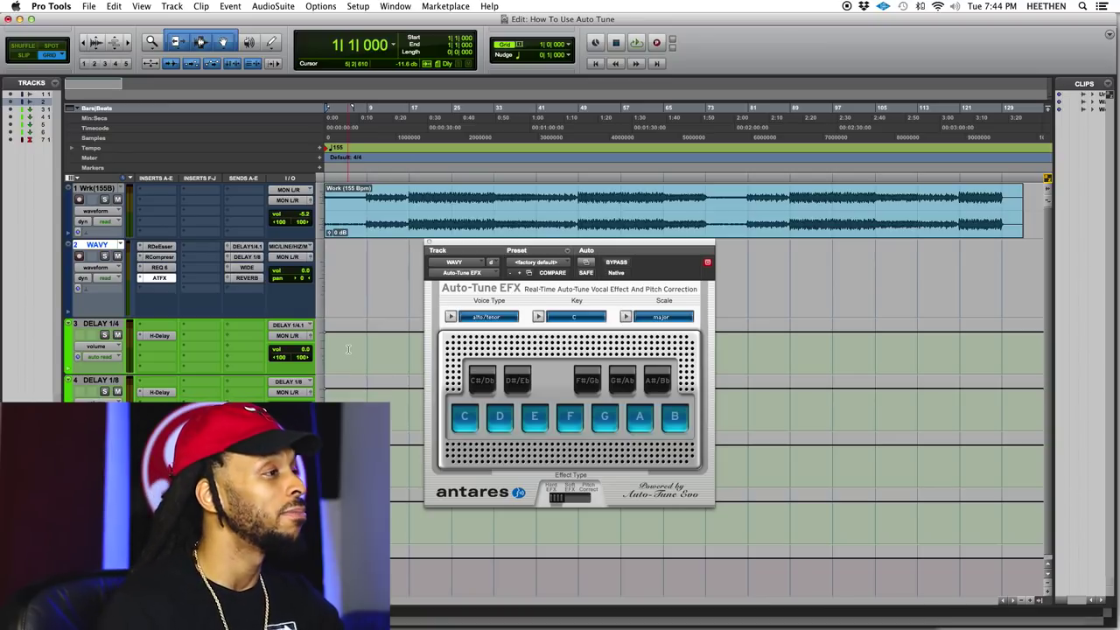
left_click_drag(557, 244, 561, 210)
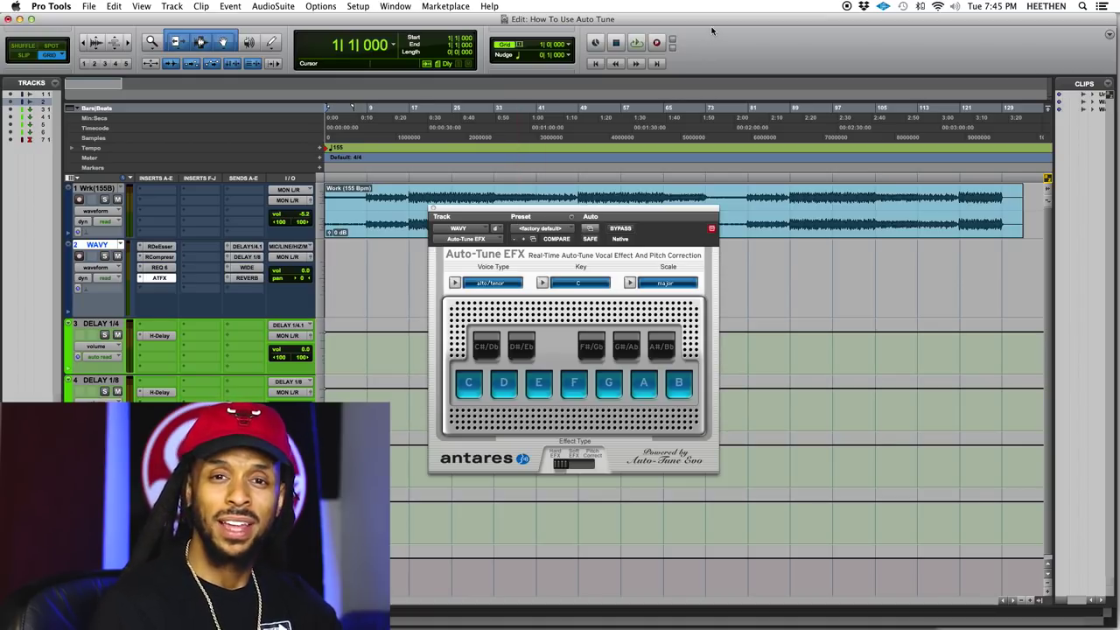
left_click(358, 6)
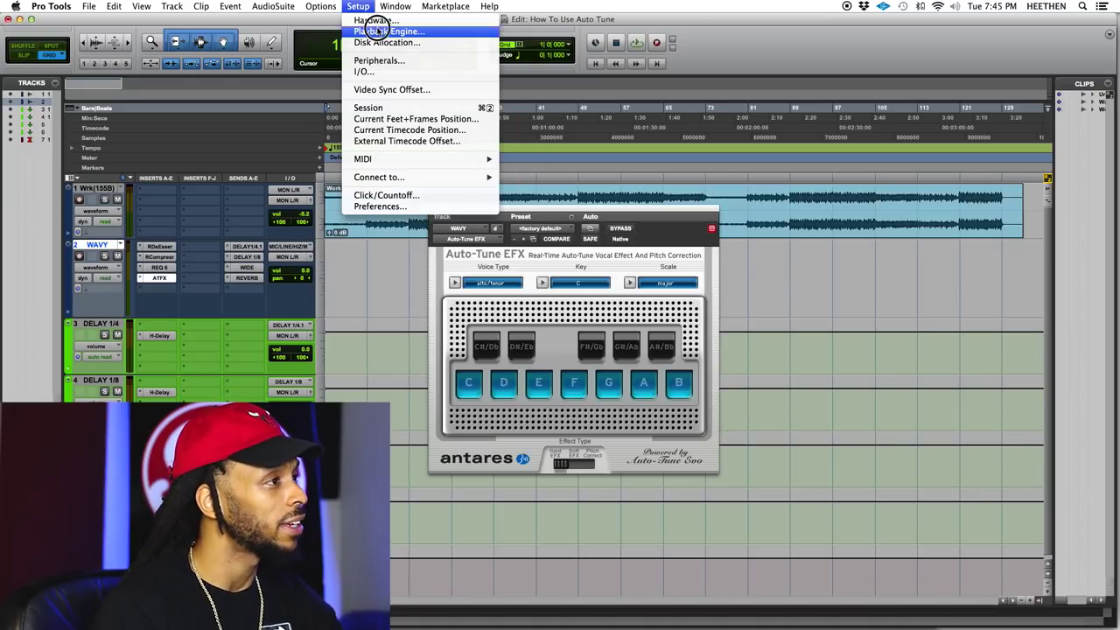
left_click(367, 28)
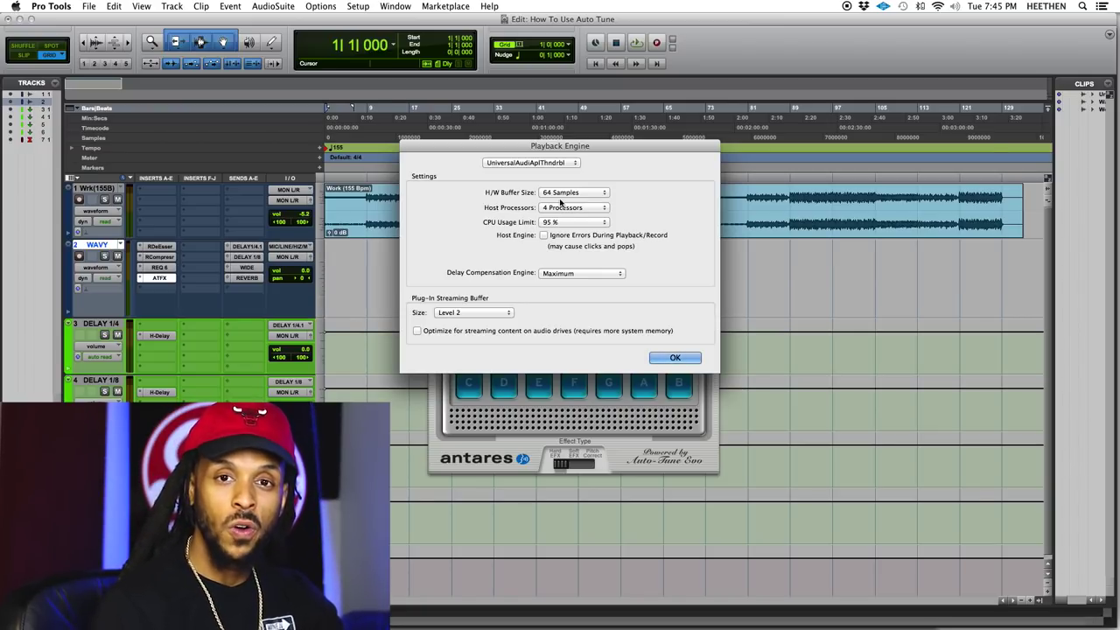
left_click(675, 357)
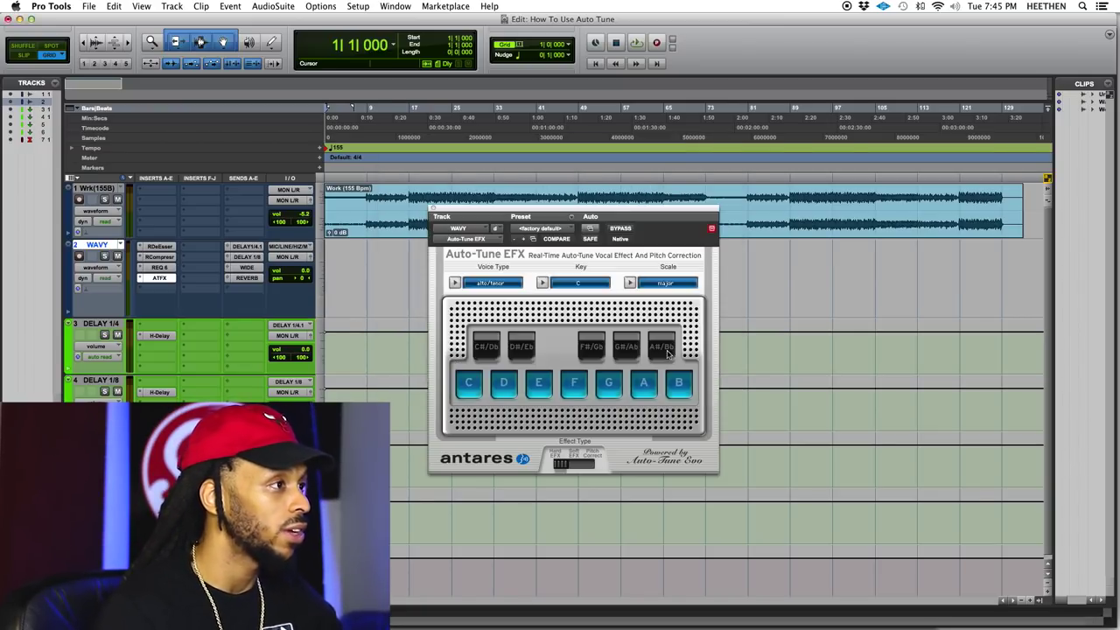
Step: Set Auto-Tune EFX to alto/tenor voice, key C and a chromatic scale
left_click_drag(526, 213, 548, 176)
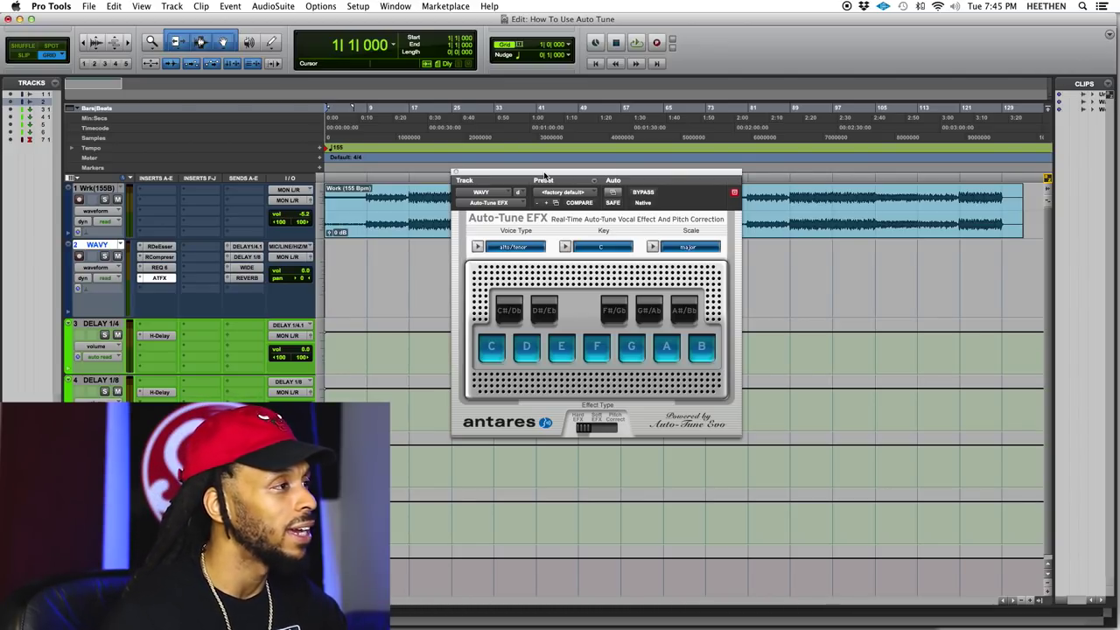
left_click_drag(531, 176, 556, 168)
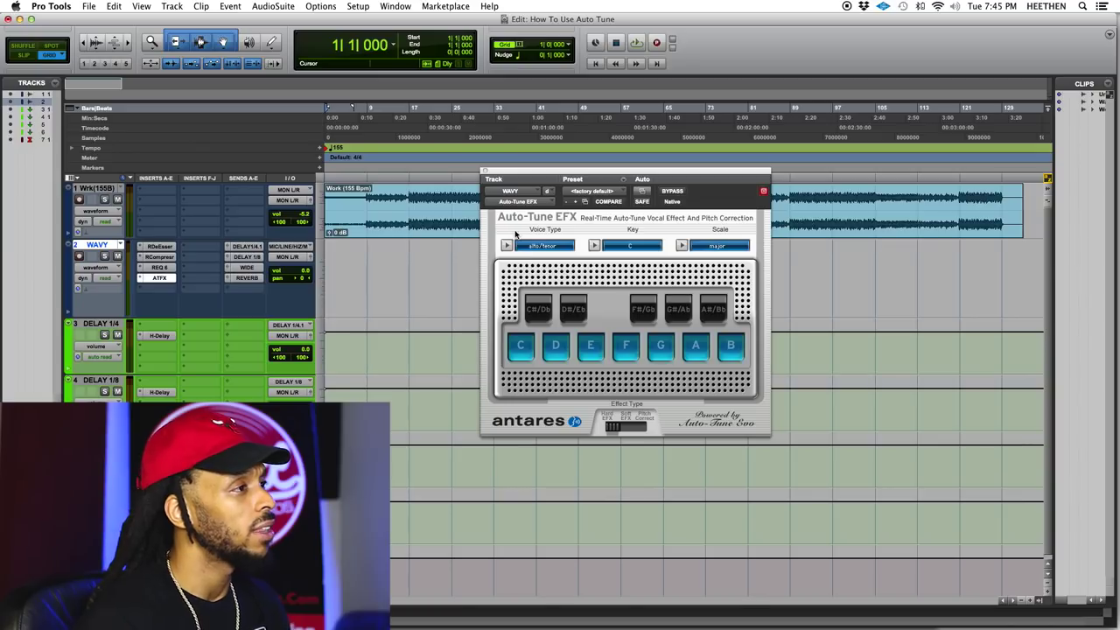
left_click(522, 246)
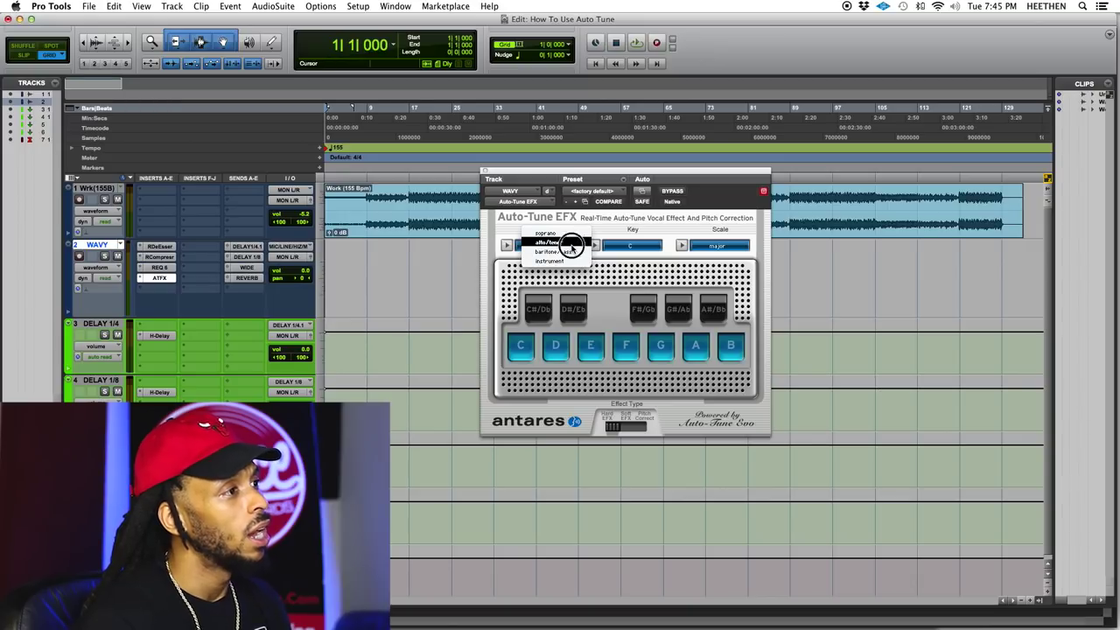
left_click(553, 242)
left_click(633, 247)
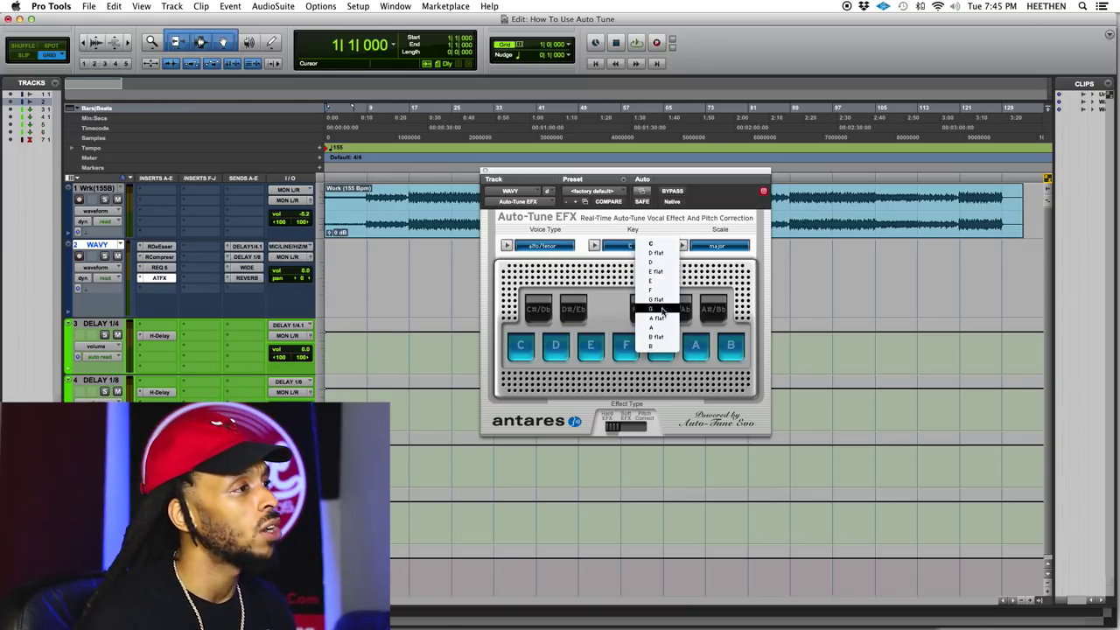
left_click(642, 246)
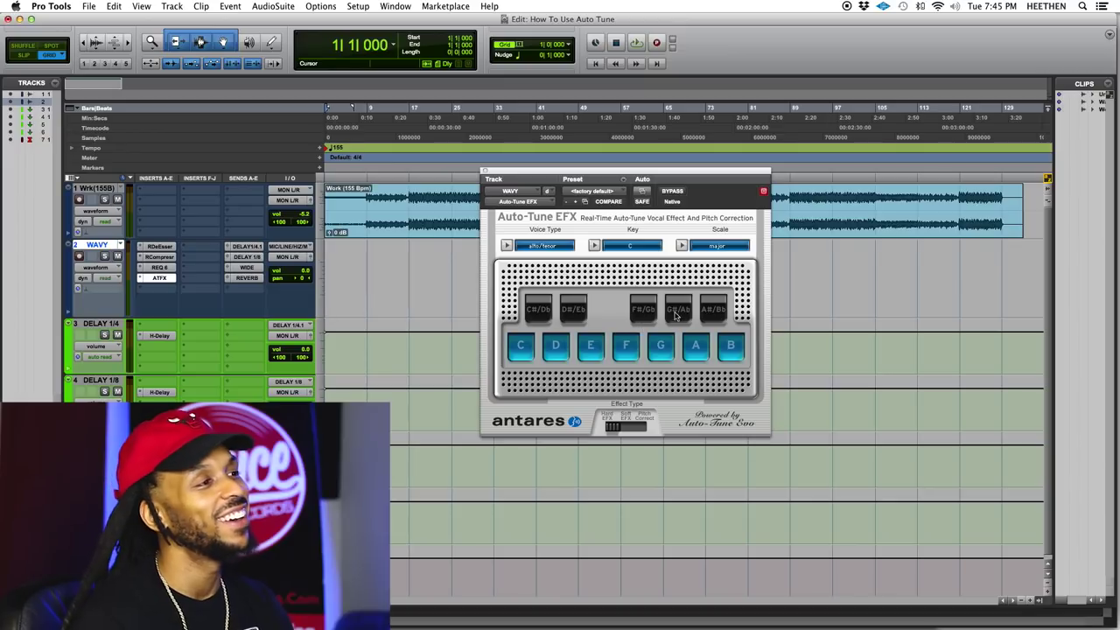
left_click(707, 244)
left_click(738, 258)
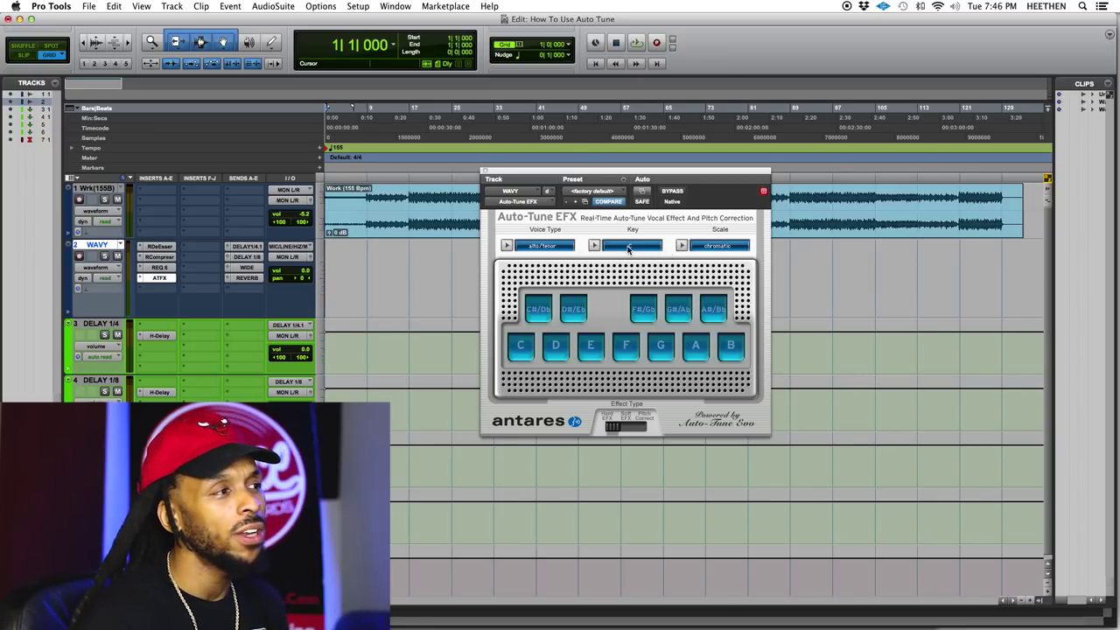
Step: Change the Auto-Tune EFX scale to minor, keeping key C, and close the plug-in window
left_click(704, 245)
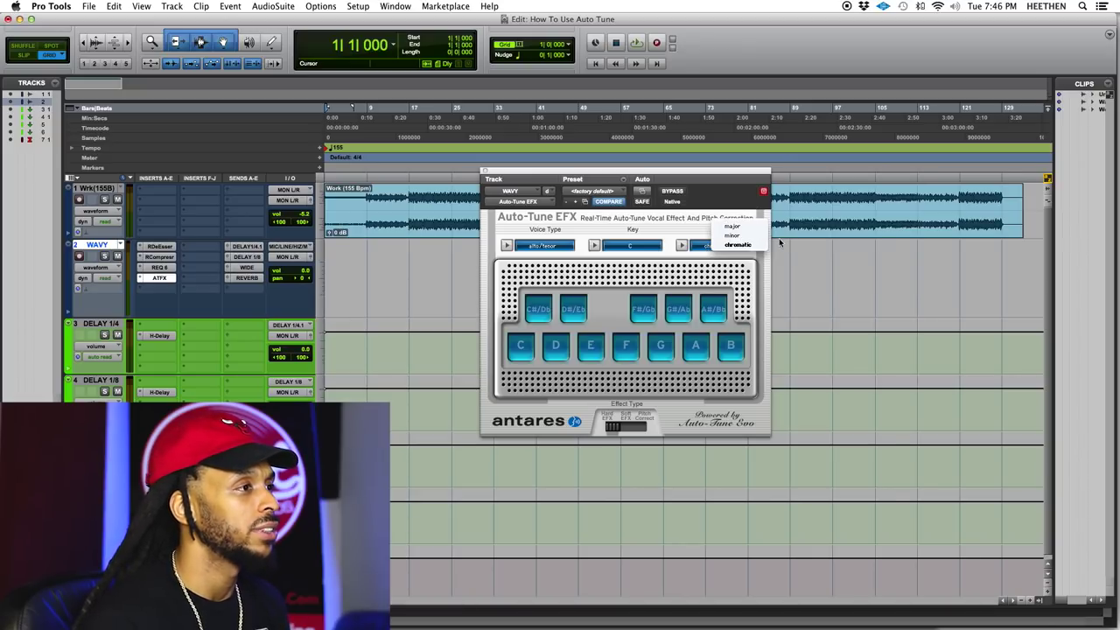
left_click(754, 235)
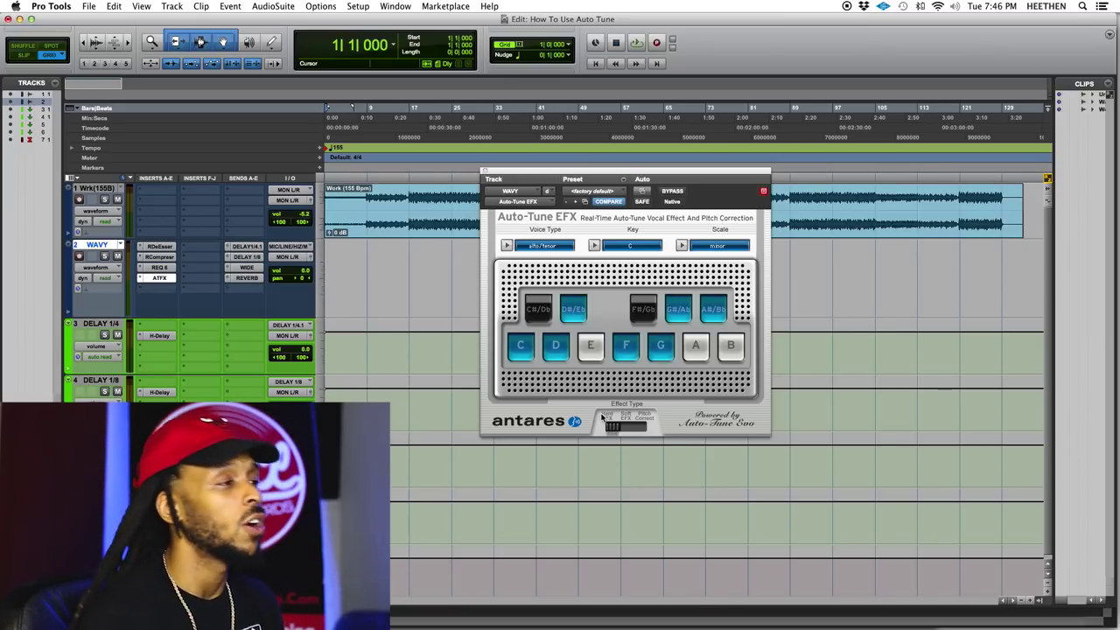
left_click(486, 171)
Step: Reopen the WAVY track's ATFX insert and place its window below the Work track
left_click(159, 278)
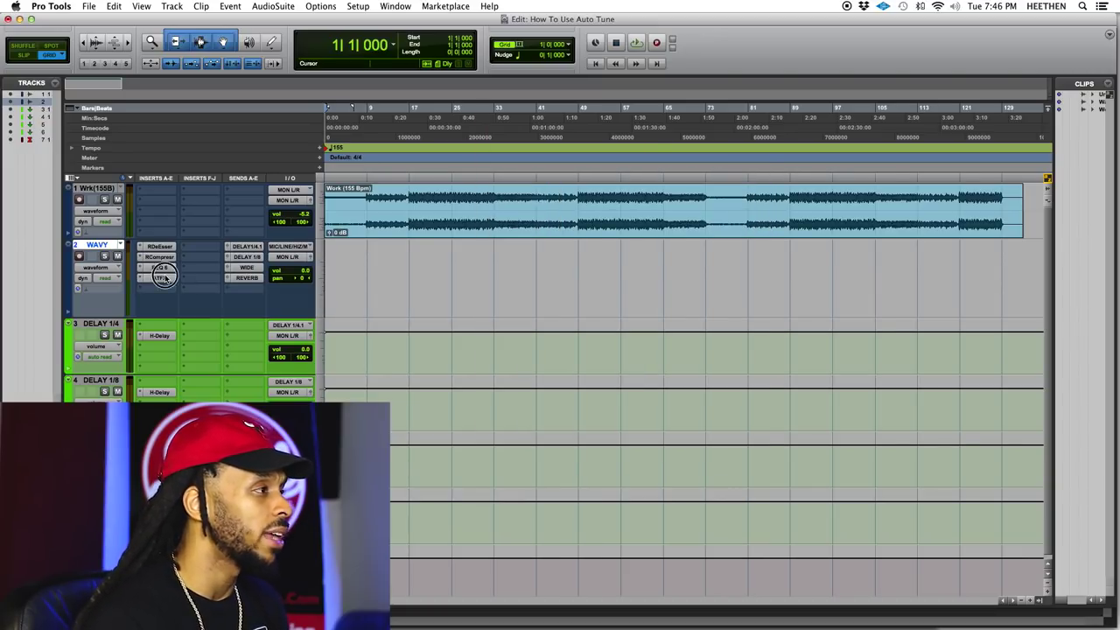
left_click_drag(591, 172, 578, 264)
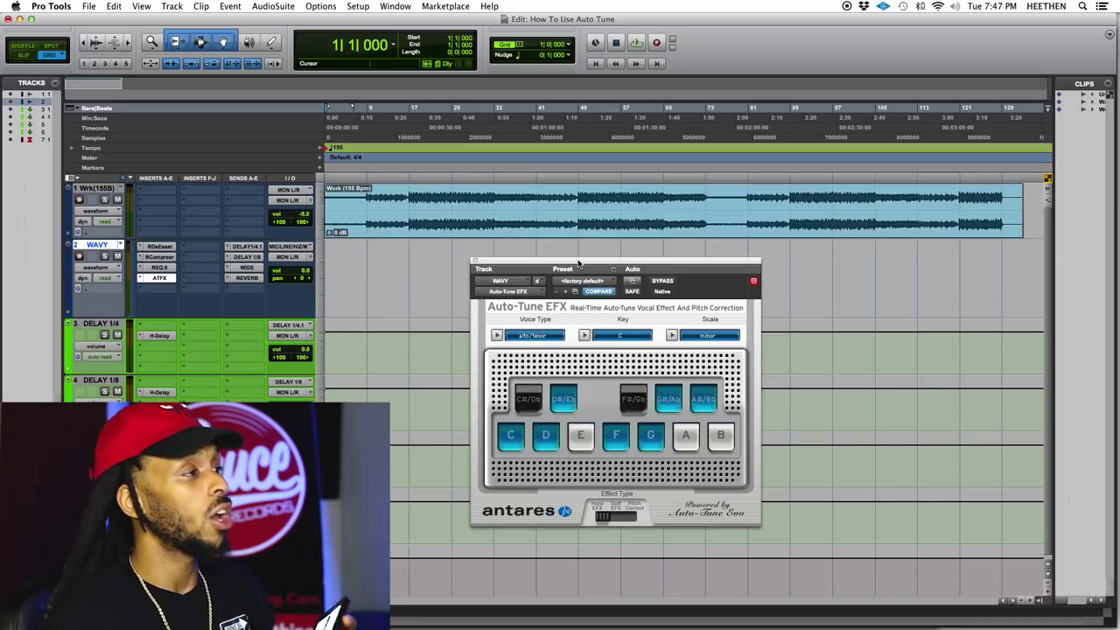
left_click_drag(578, 262, 569, 265)
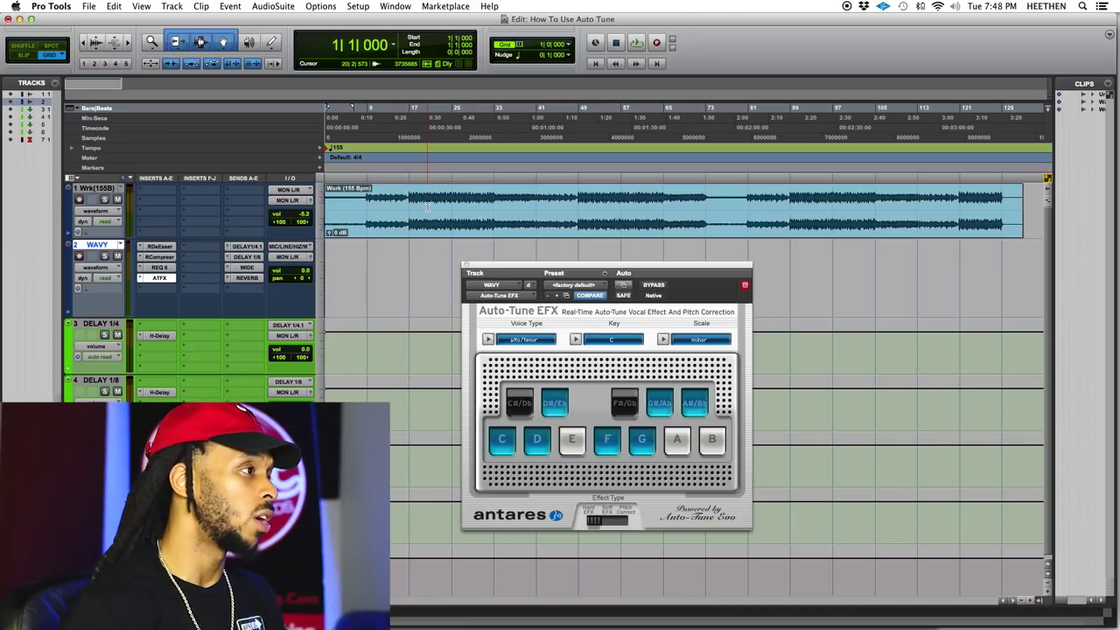
Step: Play back twice from bar 8 of the Work clip to hear the C minor tuned vocal
left_click(366, 195)
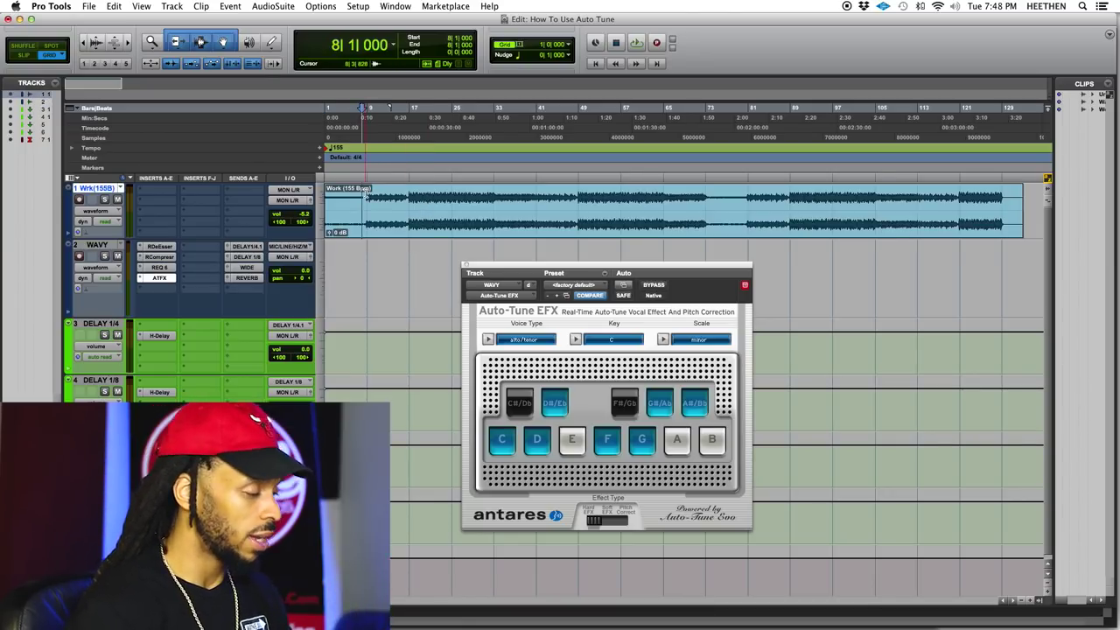
key("space")
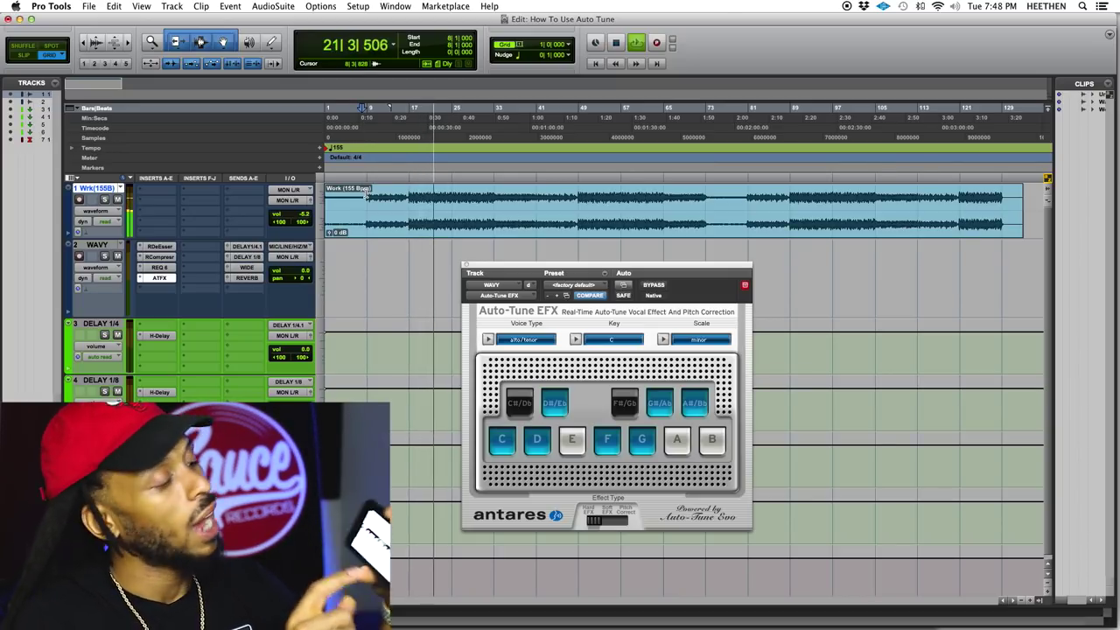
key("space")
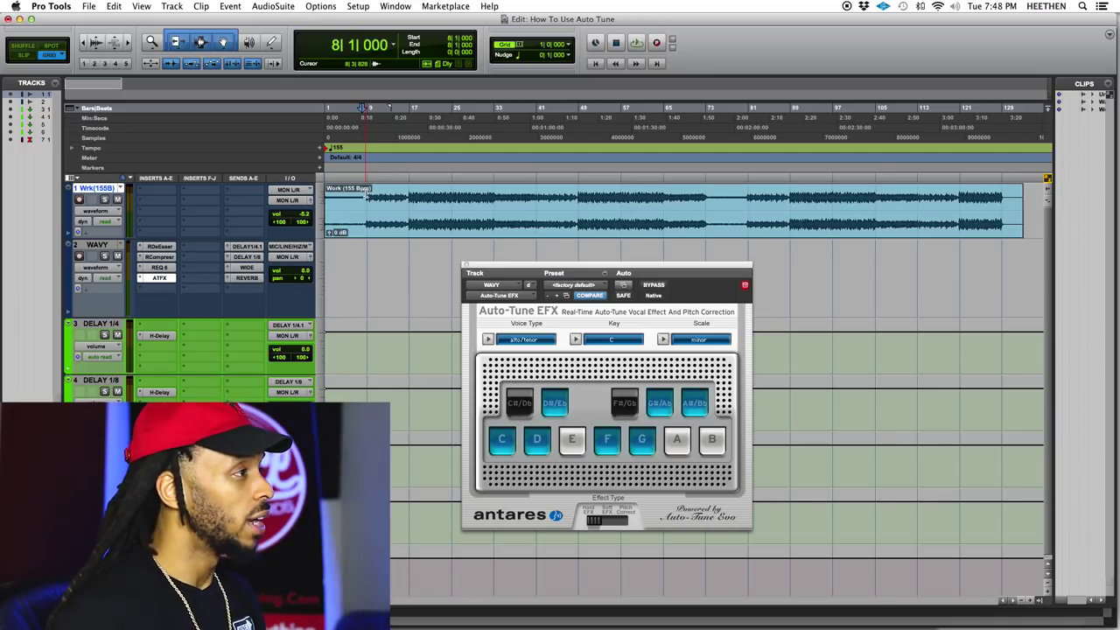
key("space")
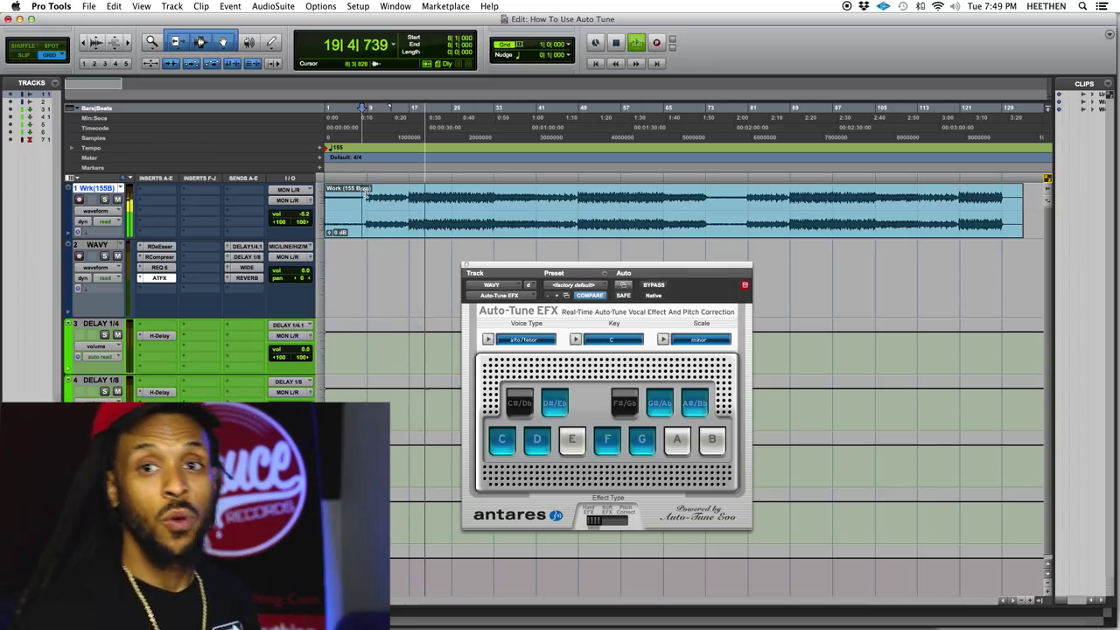
key("space")
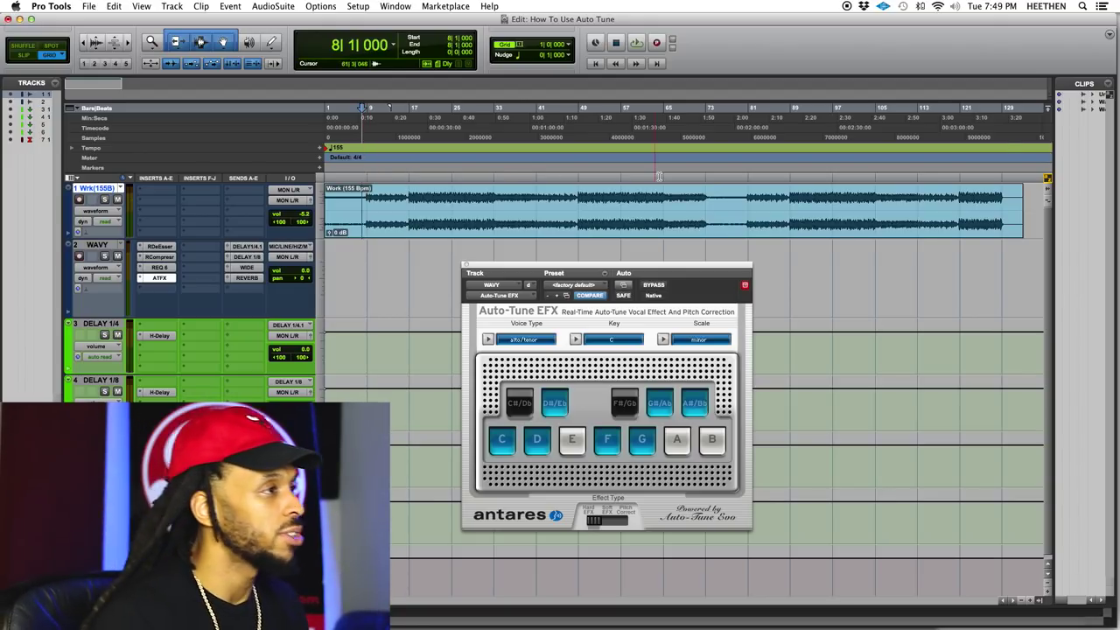
Step: Change the Auto-Tune EFX key to A flat, leaving the scale on minor
left_click(602, 340)
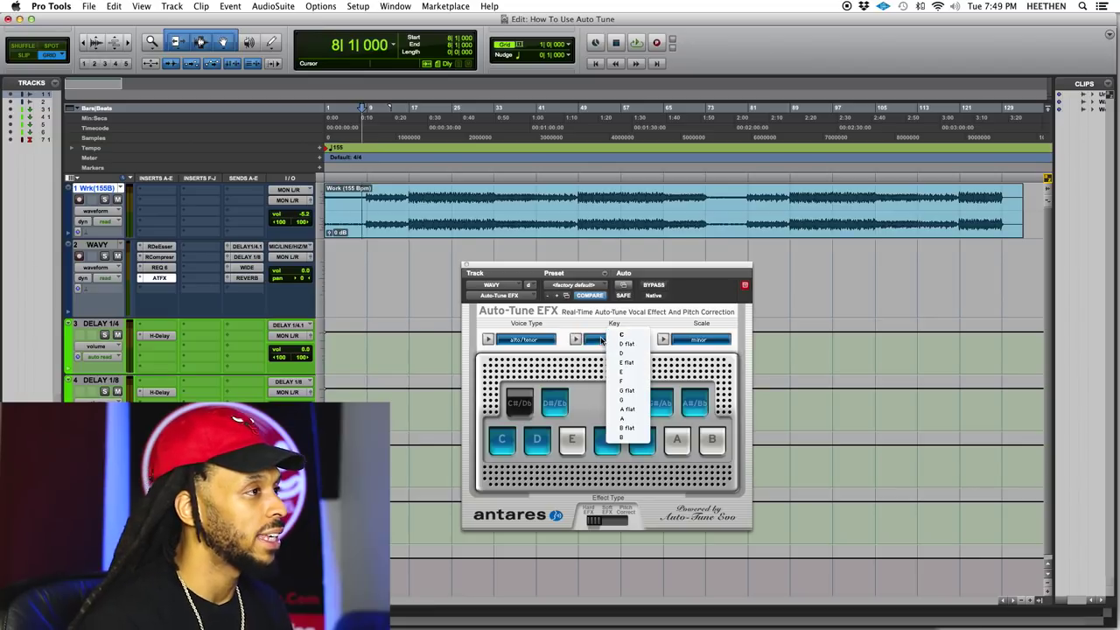
left_click(634, 408)
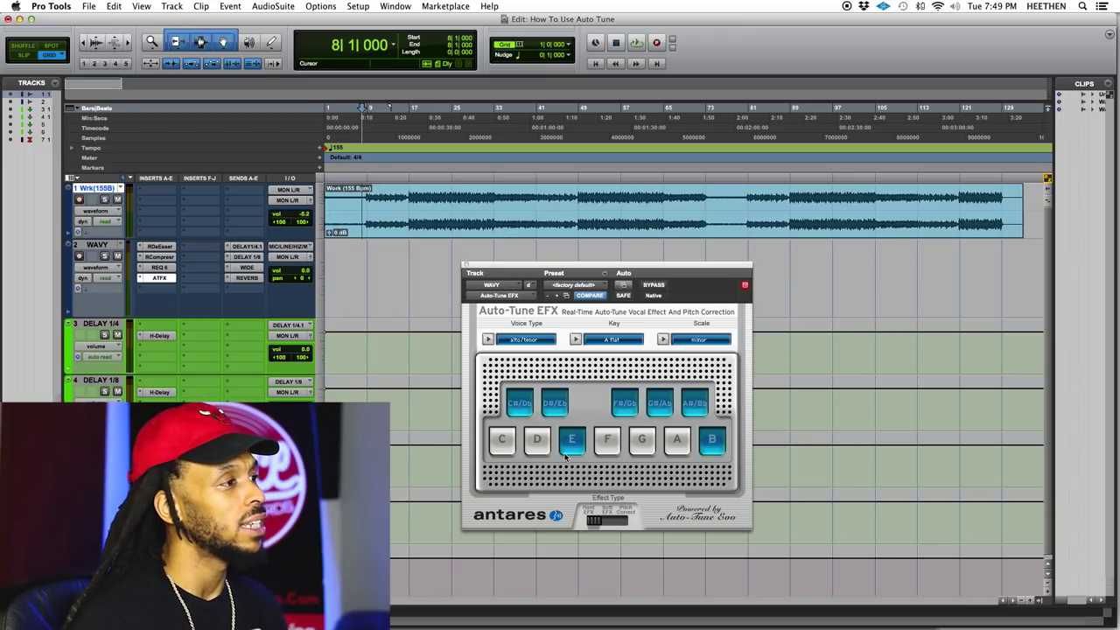
left_click(535, 440)
left_click(503, 440)
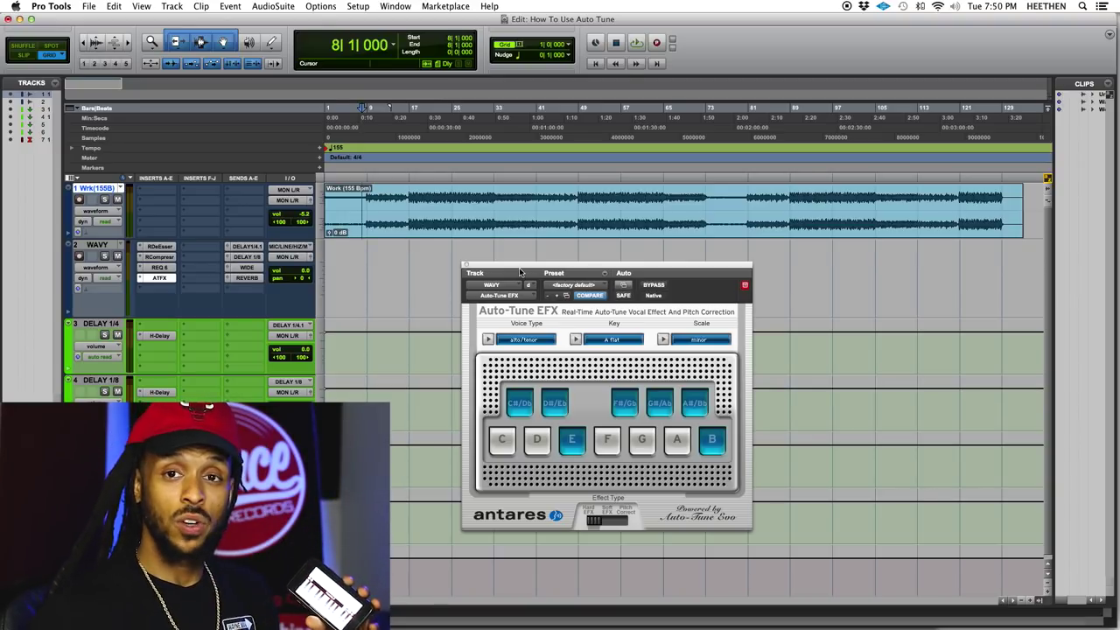
key("space")
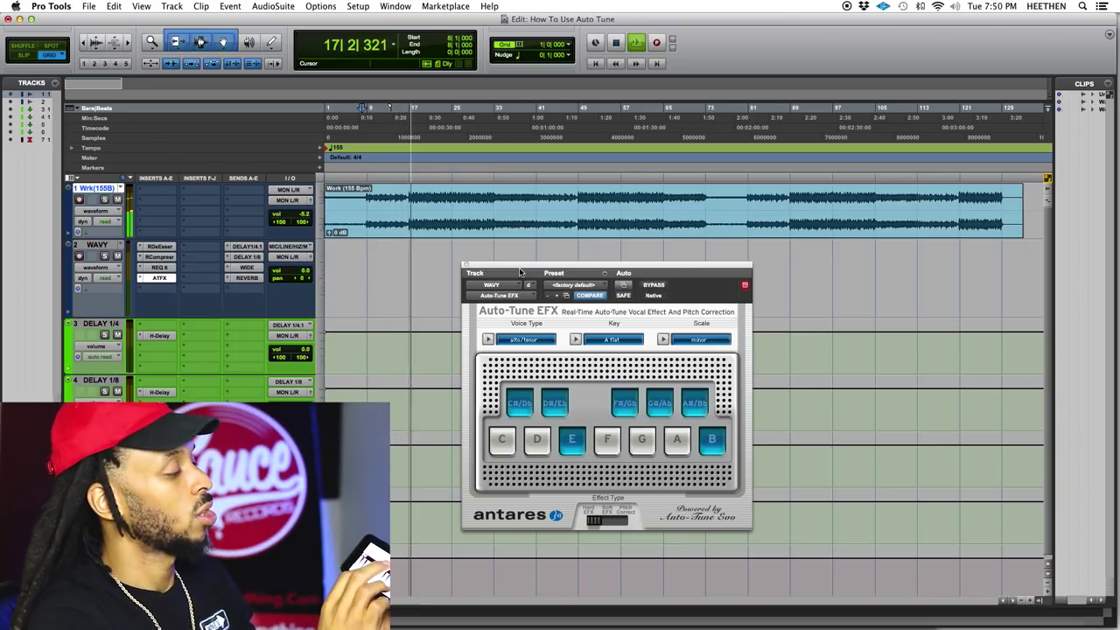
key("space")
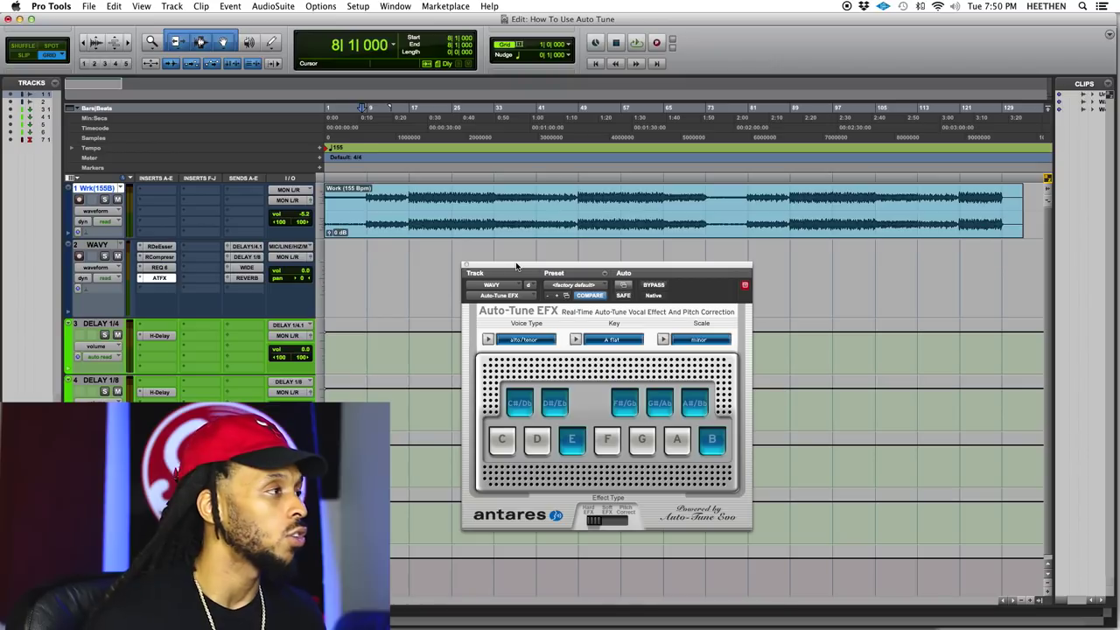
left_click_drag(517, 266, 518, 265)
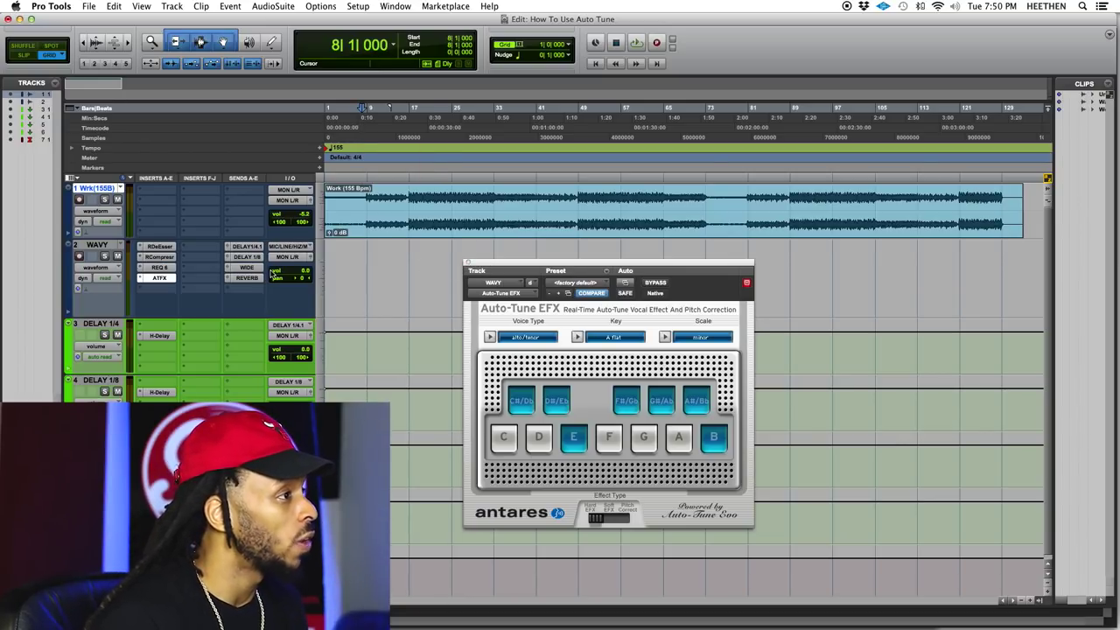
Step: Close Auto-Tune EFX and raise the WAVY vocal's REVERB send level
left_click(467, 263)
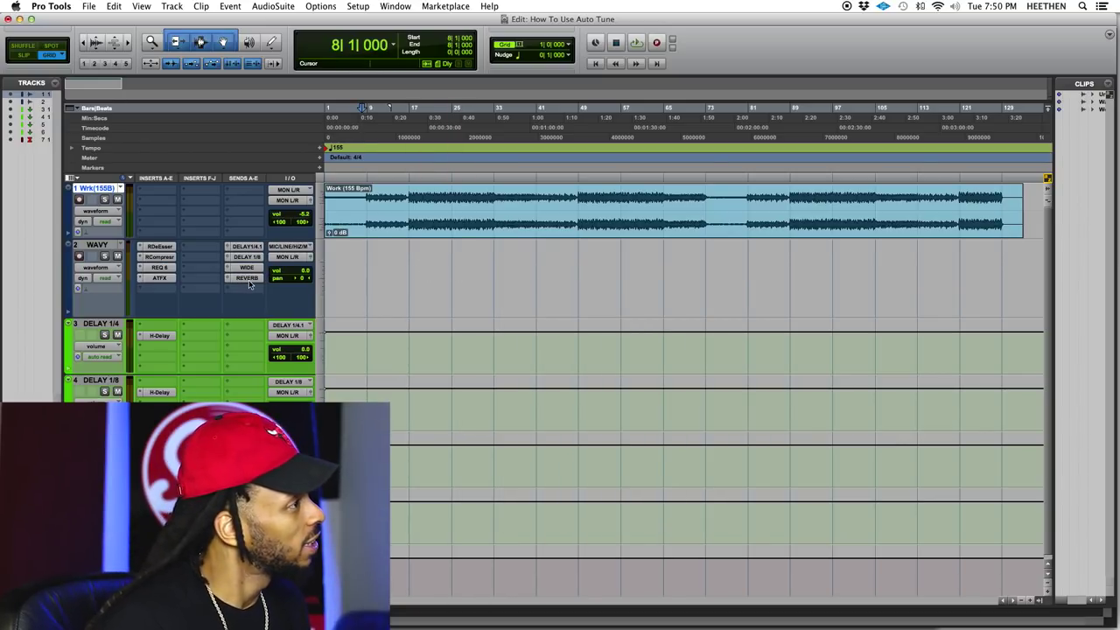
left_click(247, 278)
left_click_drag(573, 225, 582, 181)
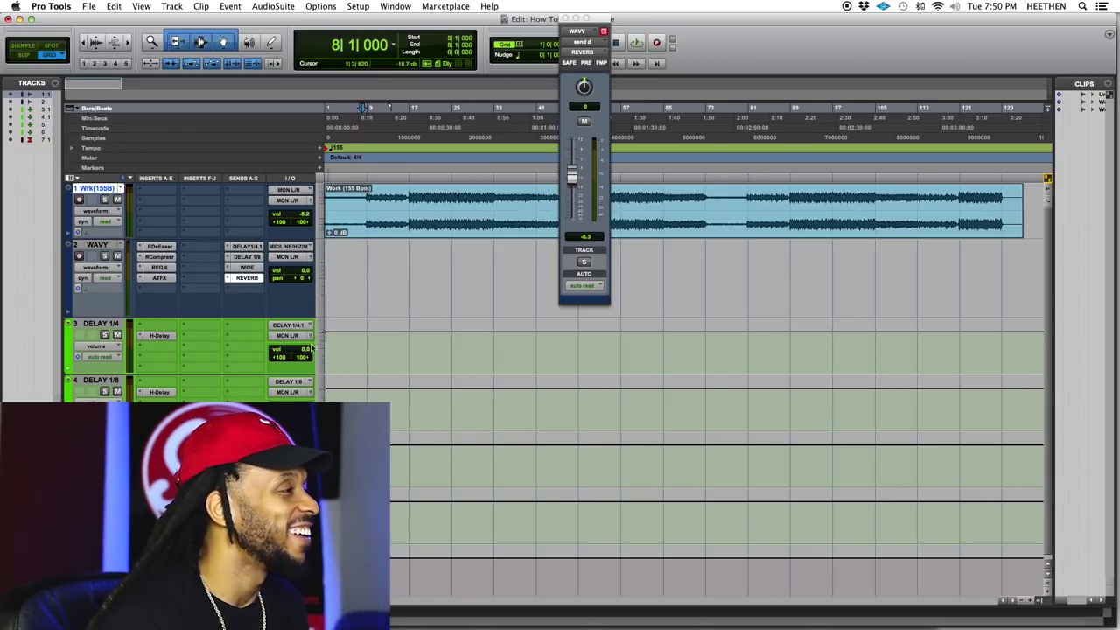
Step: Raise the WAVY vocal's DELAY 1/4.1 send to -10.7 dB
left_click(254, 247)
left_click_drag(573, 217, 580, 190)
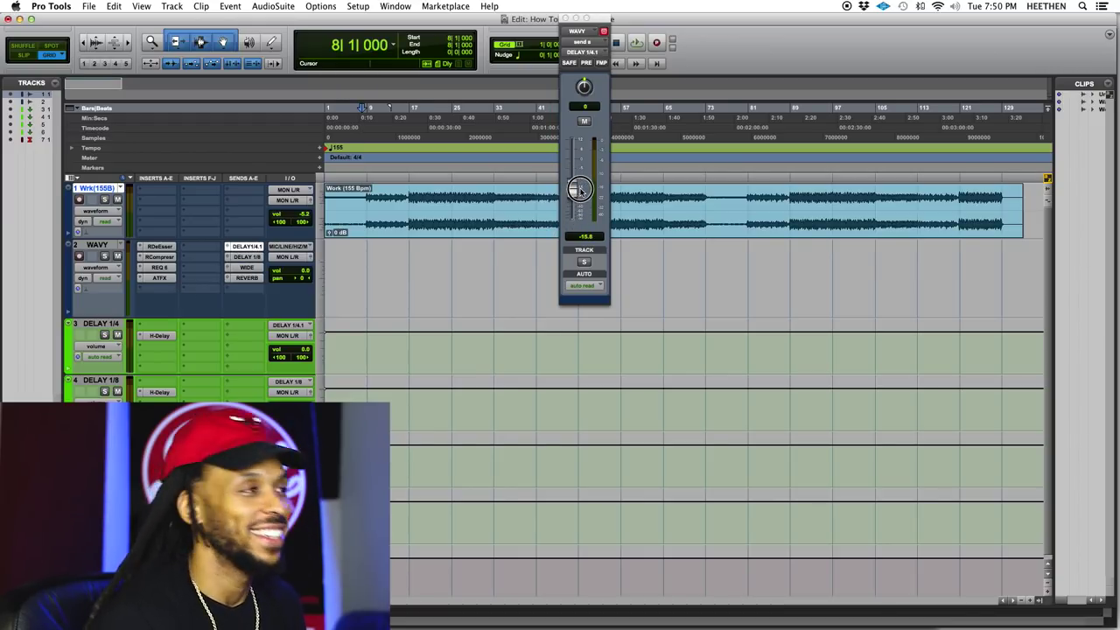
left_click_drag(578, 194, 577, 188)
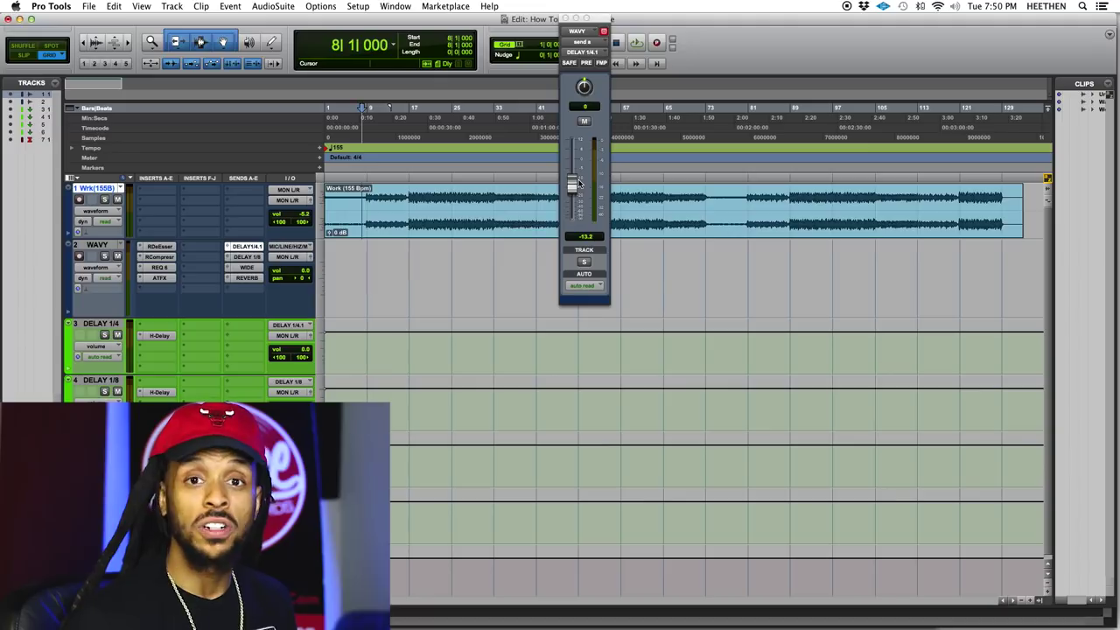
left_click_drag(579, 182, 578, 178)
Step: Open H-Delay on the DELAY 1/4 track and turn its HI-PASS filter up to about 67
left_click(161, 337)
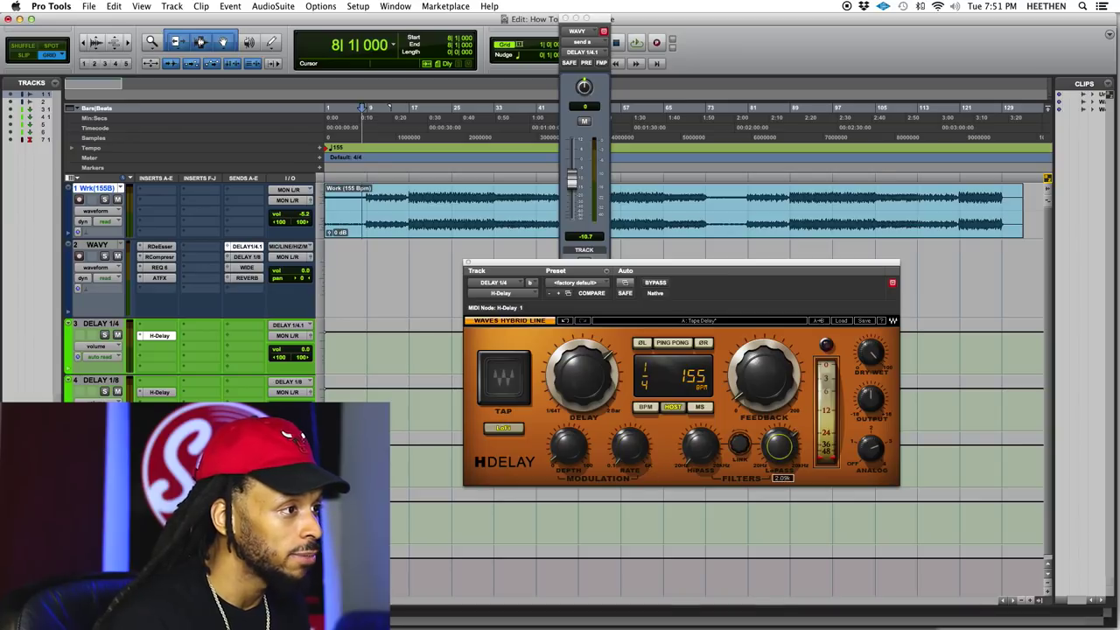
left_click_drag(699, 446, 700, 440)
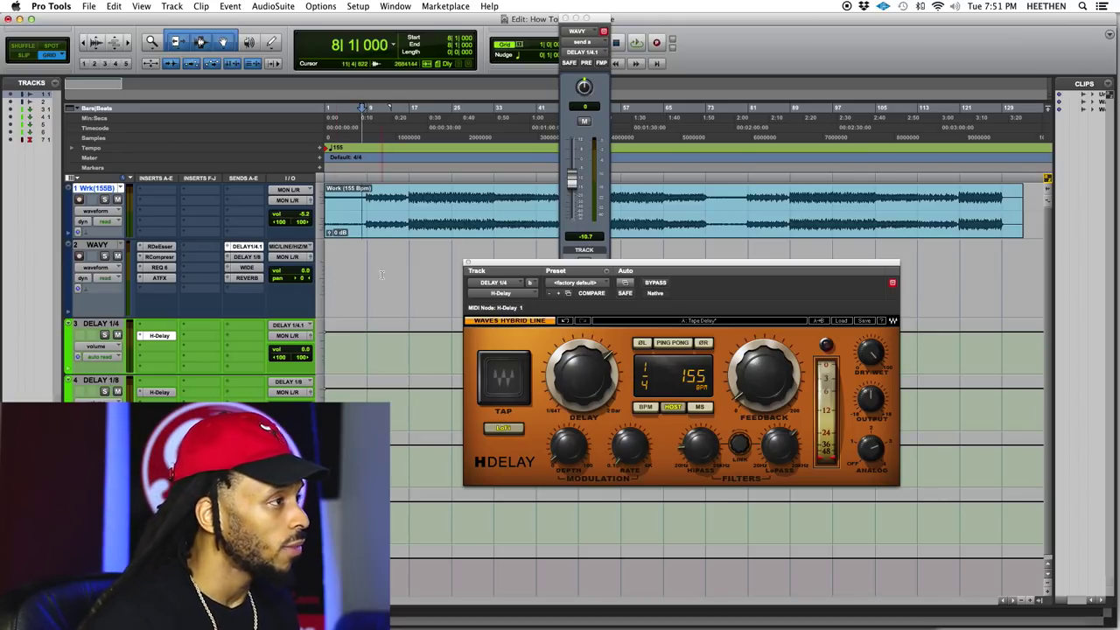
left_click_drag(507, 269, 489, 319)
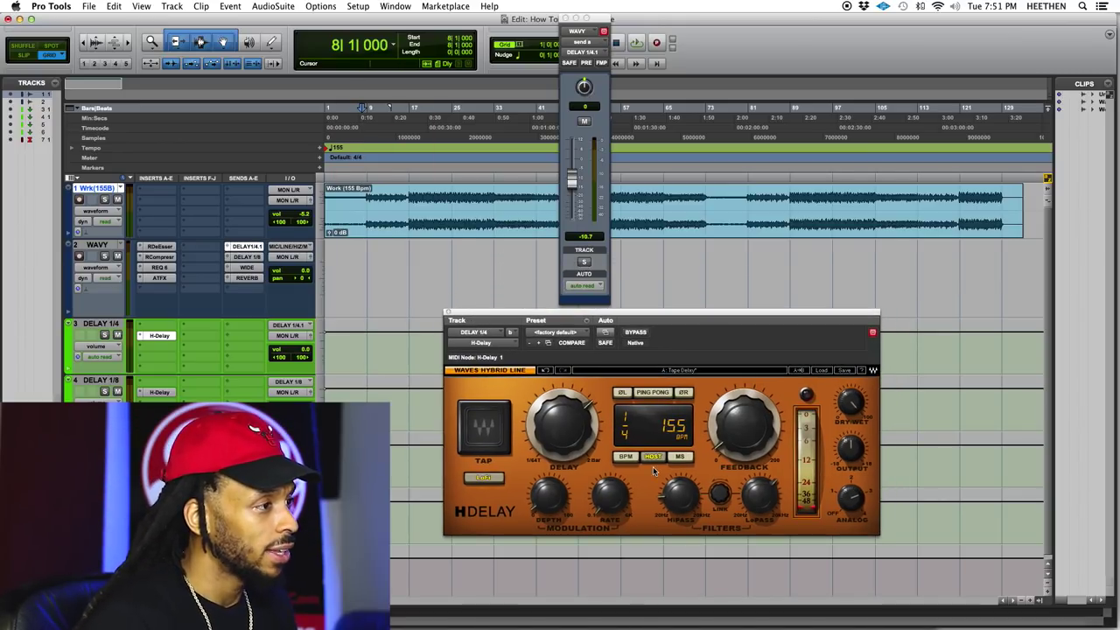
left_click_drag(680, 496, 680, 492)
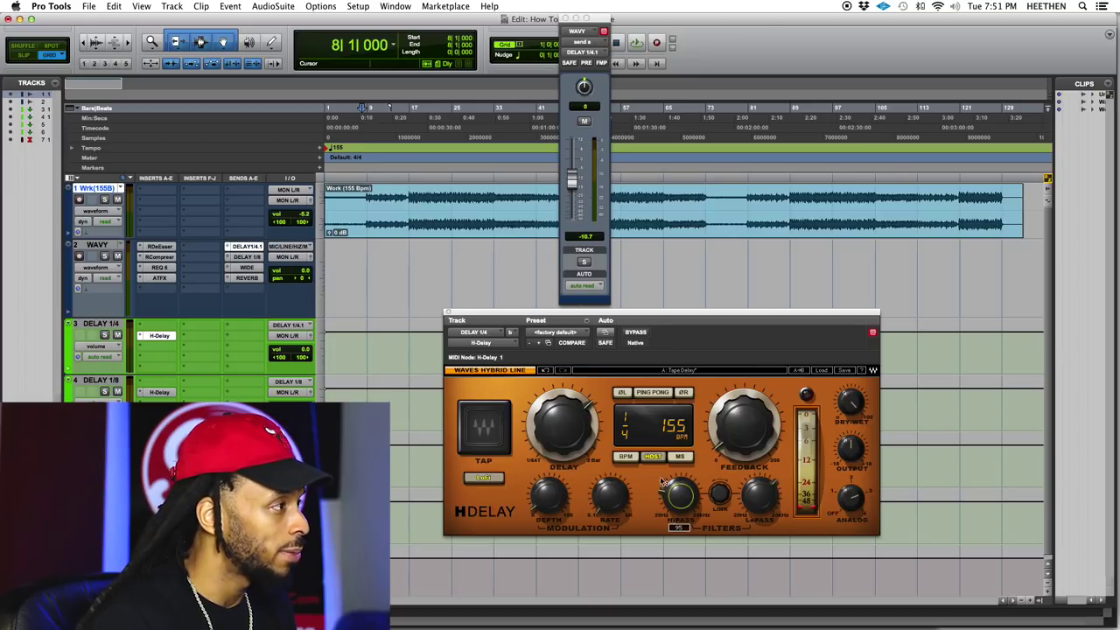
Step: Close H-Delay and insert MetaFlanger on the WAVY vocal with Mix 48 and Feedback 24
left_click(447, 312)
left_click(168, 290)
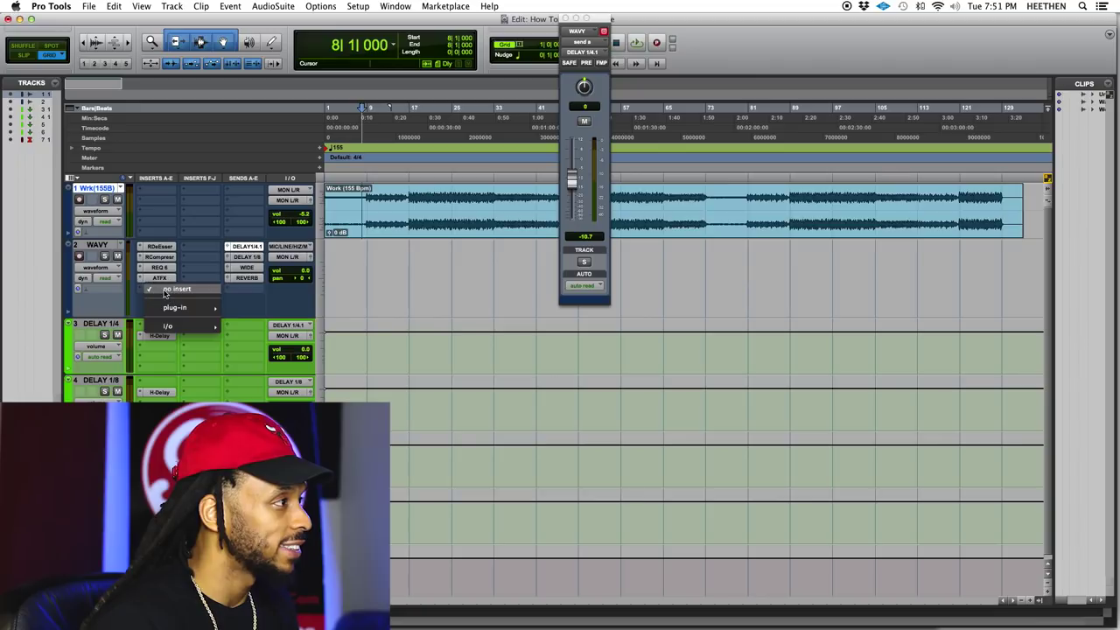
mouse_move(189, 307)
mouse_move(270, 374)
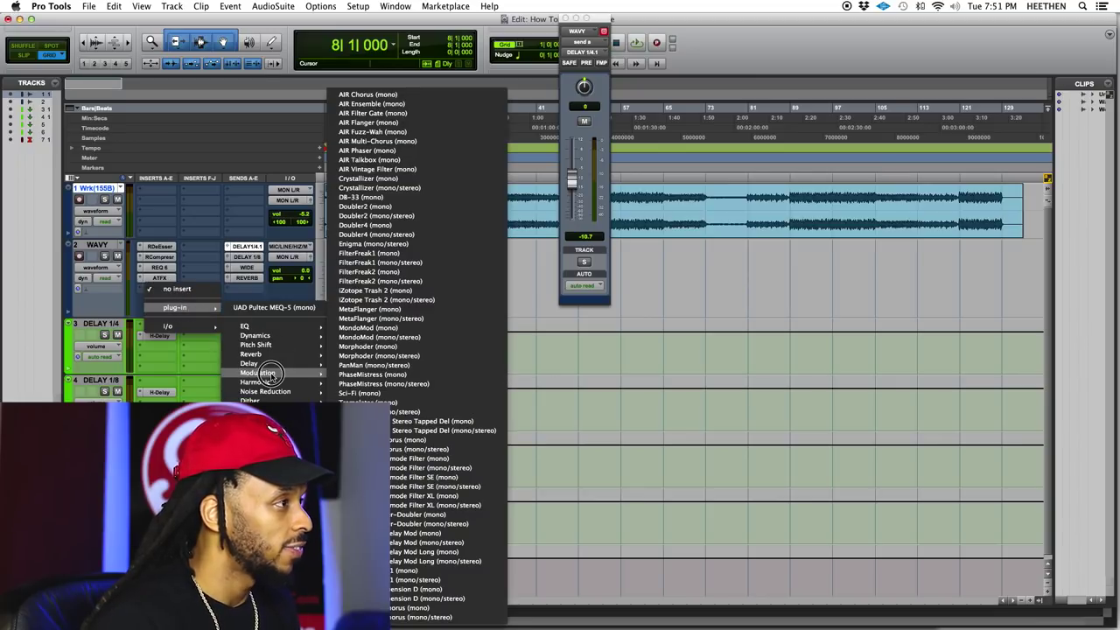
left_click(430, 318)
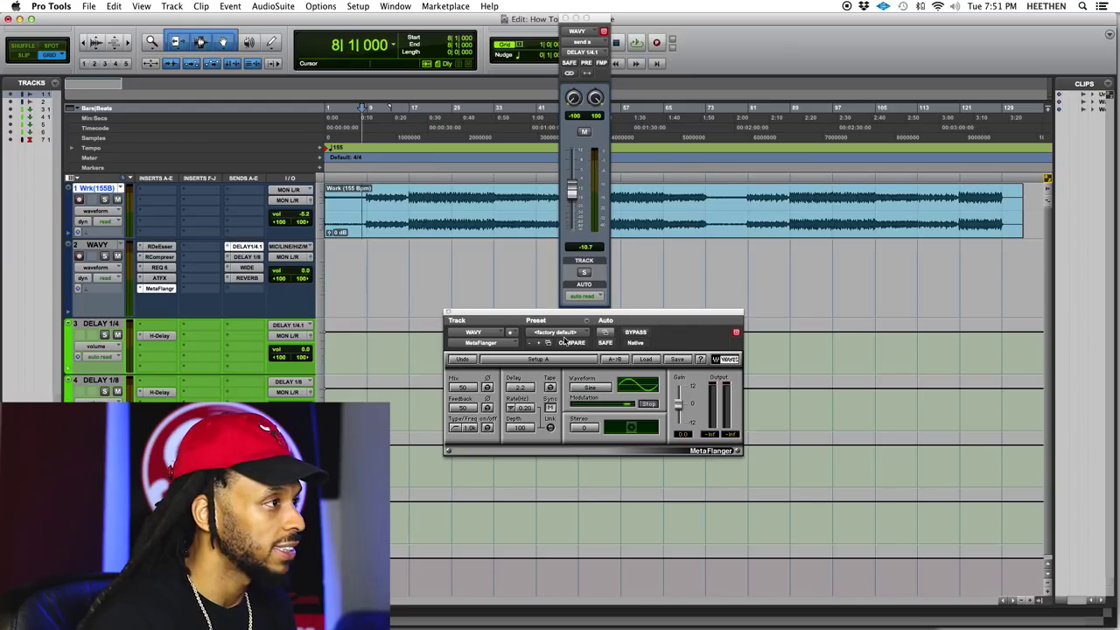
left_click_drag(563, 318, 573, 357)
left_click_drag(468, 412, 468, 417)
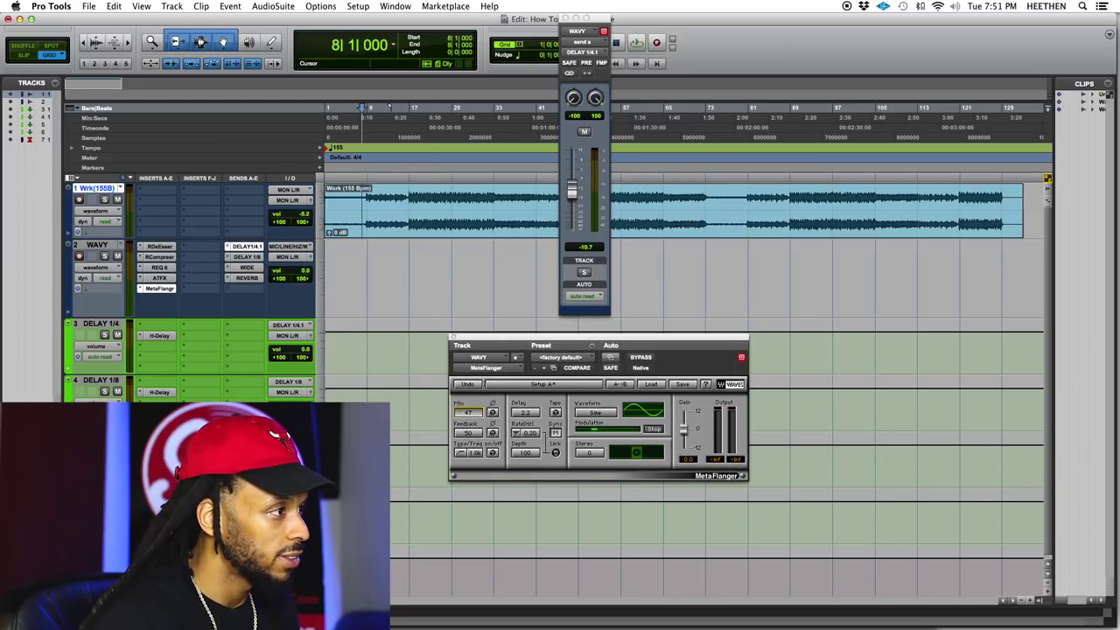
left_click_drag(468, 432, 468, 455)
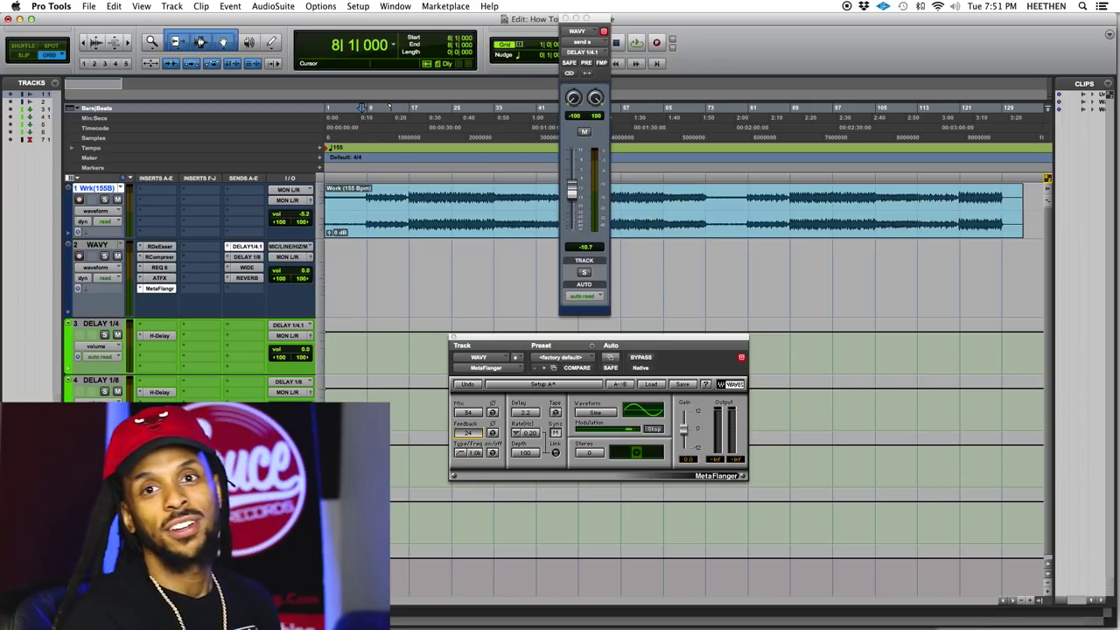